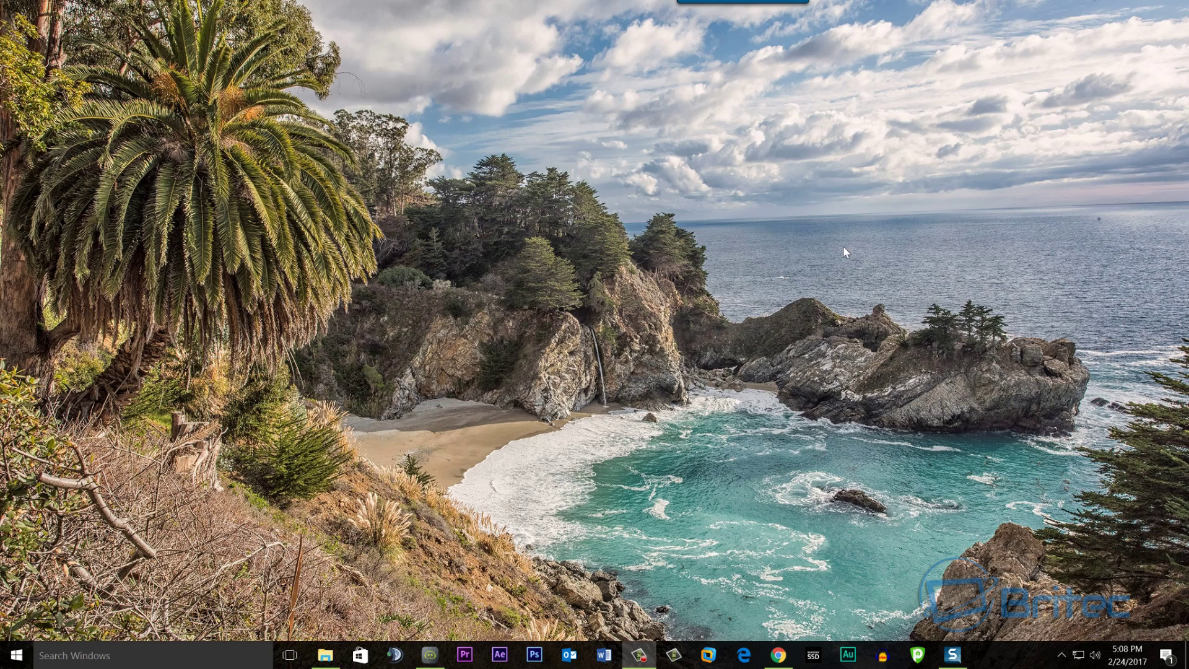
Step: Restore the YouTube malware video page and scroll back up to the player showing the Shard skyline
{"action": "left_click", "coordinate": [778, 655]}
{"action": "scroll", "coordinate": [412, 449], "scroll_direction": "down", "scroll_amount": 5}
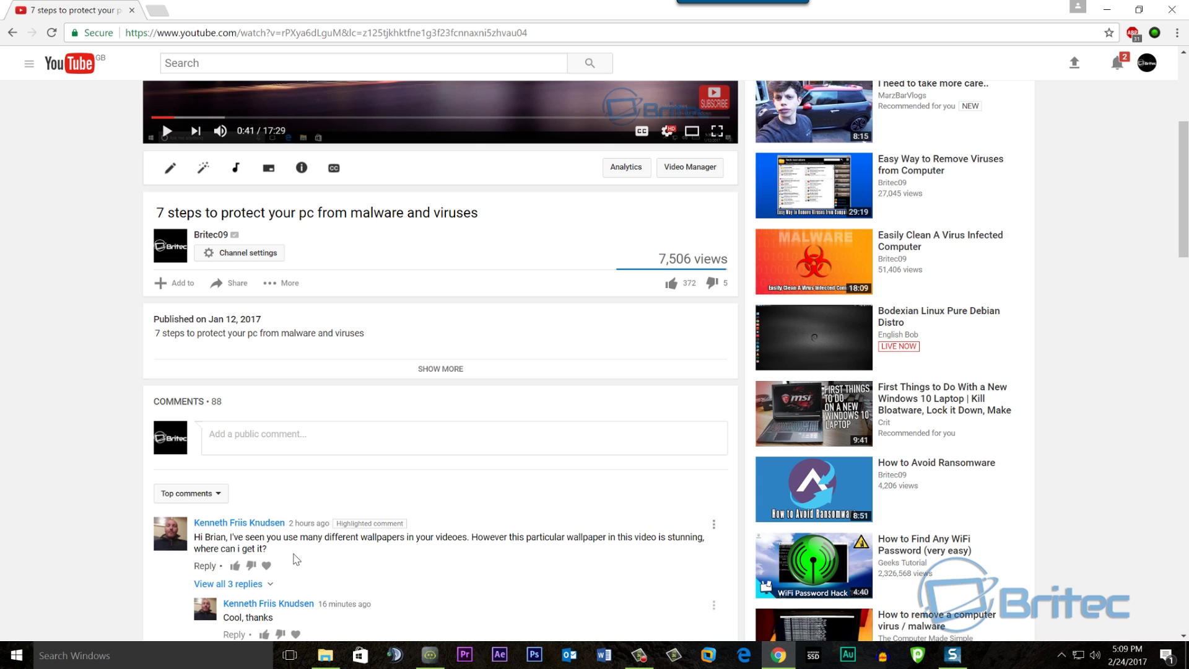
{"action": "scroll", "coordinate": [296, 559], "scroll_direction": "up", "scroll_amount": 5}
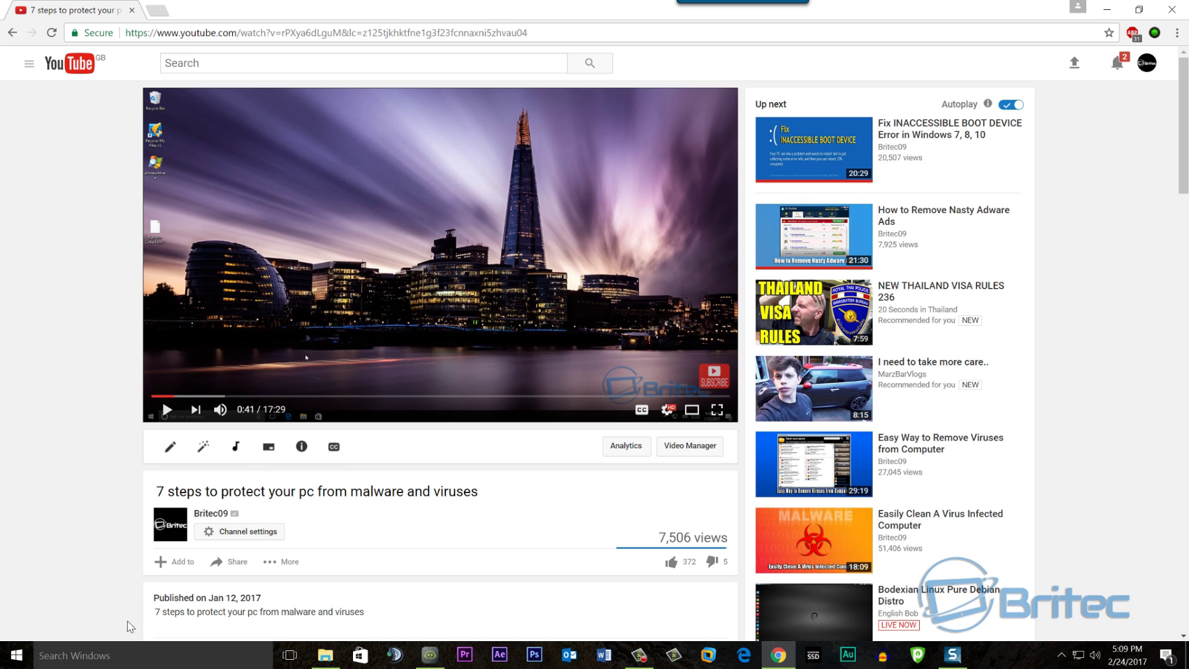
Step: Launch Snipping Tool via a 'sni' search and snip the Shard wallpaper area of the video
{"action": "left_click", "coordinate": [78, 656]}
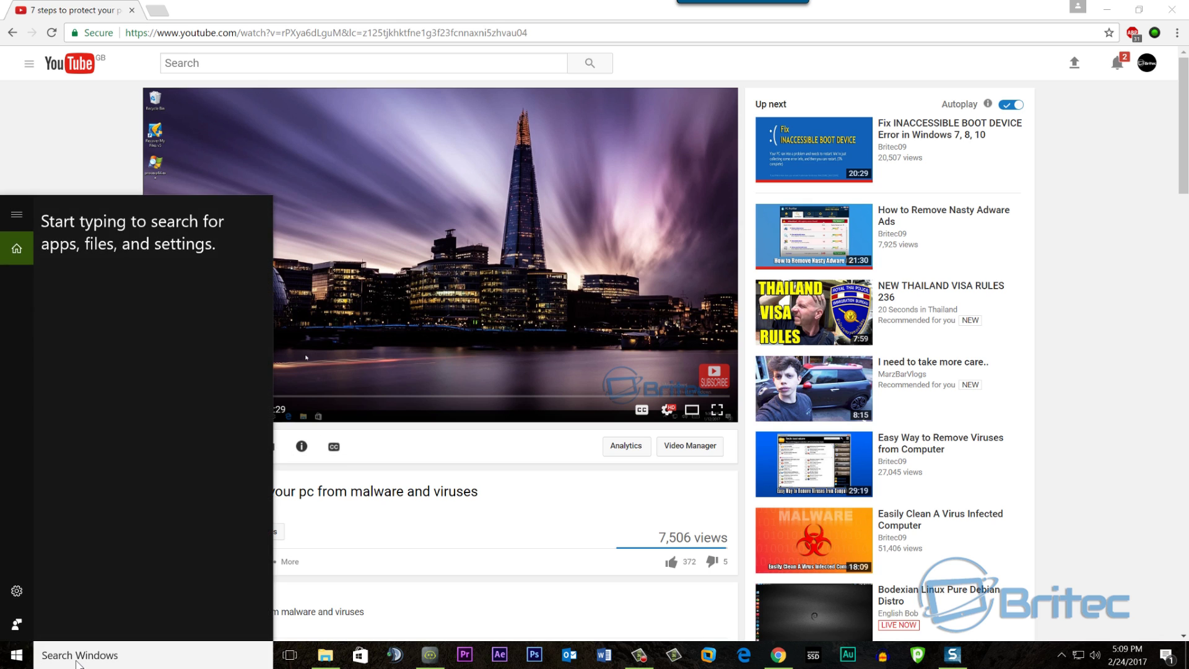
{"action": "type", "text": "sni"}
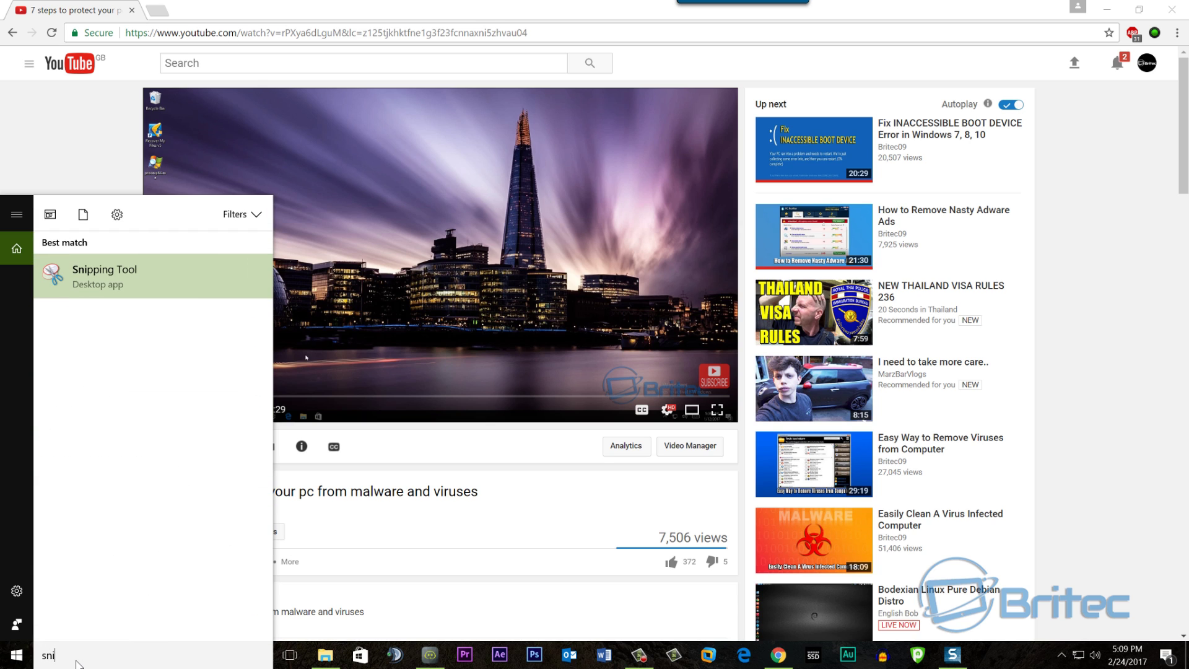
{"action": "left_click", "coordinate": [102, 280]}
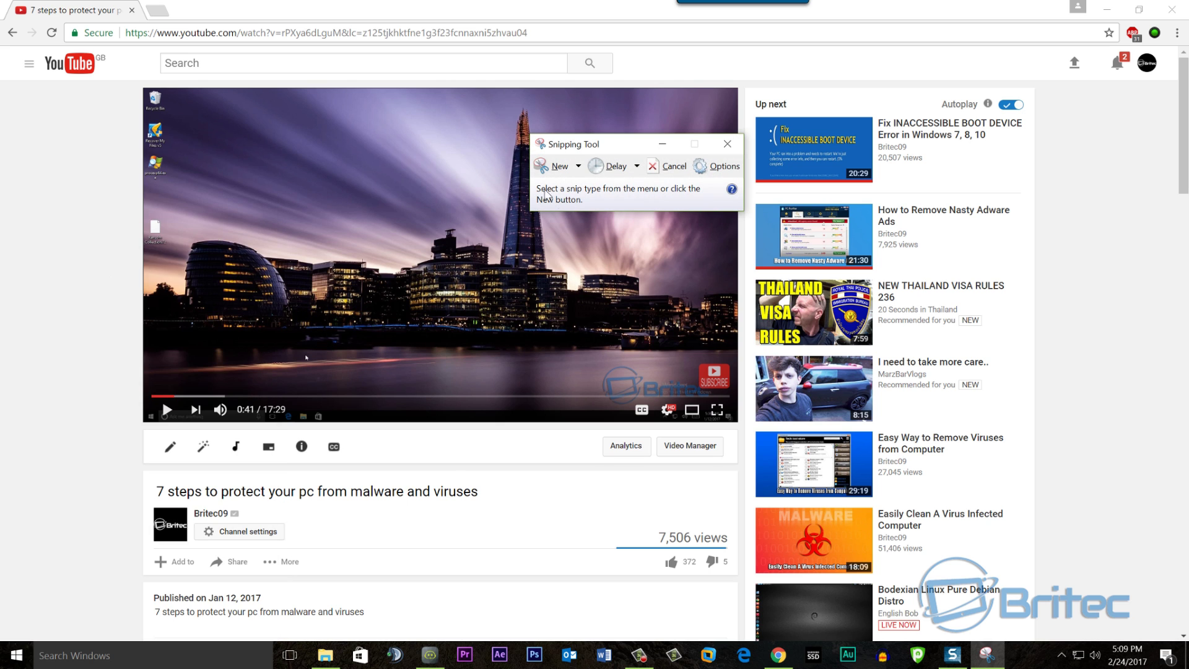
{"action": "left_click", "coordinate": [546, 166]}
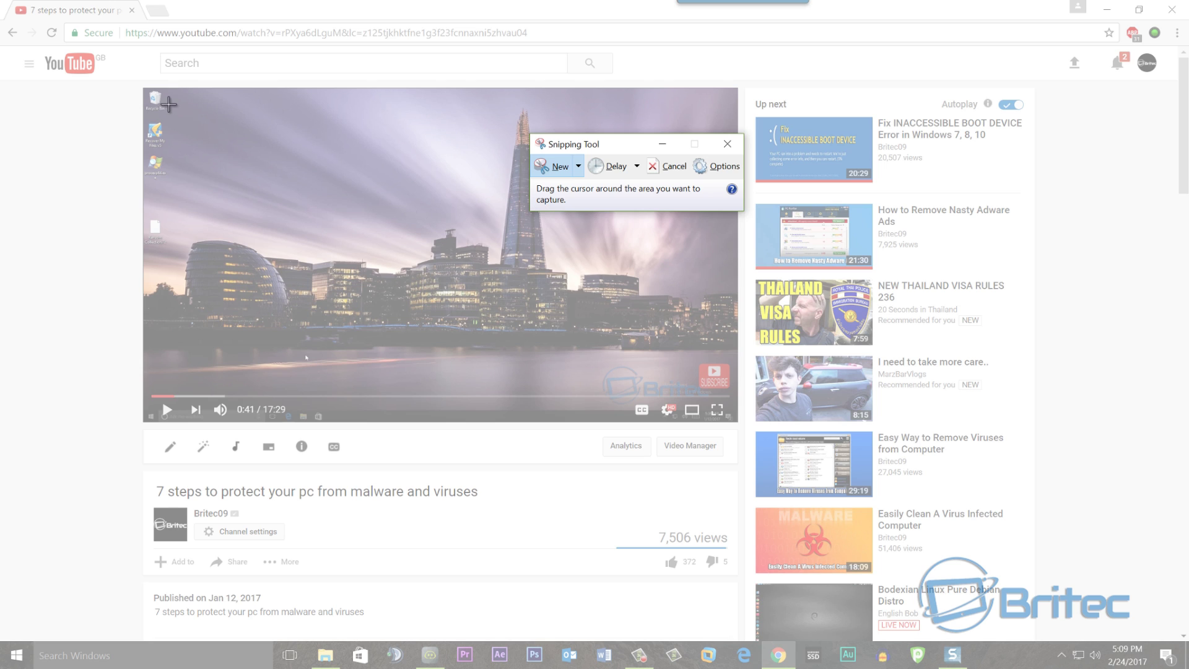
{"action": "left_click_drag", "start_coordinate": [163, 90], "coordinate": [741, 372]}
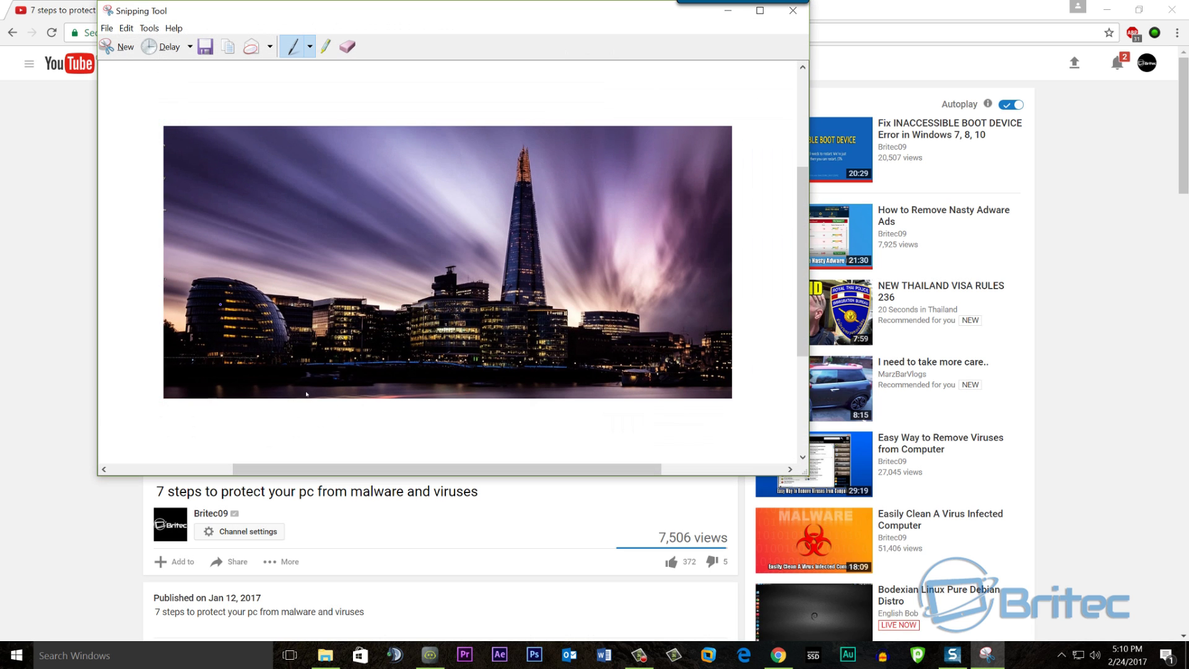
Step: Save the snip as Capture.PNG on the Backup (E:) drive and close Snipping Tool
{"action": "left_click", "coordinate": [107, 27]}
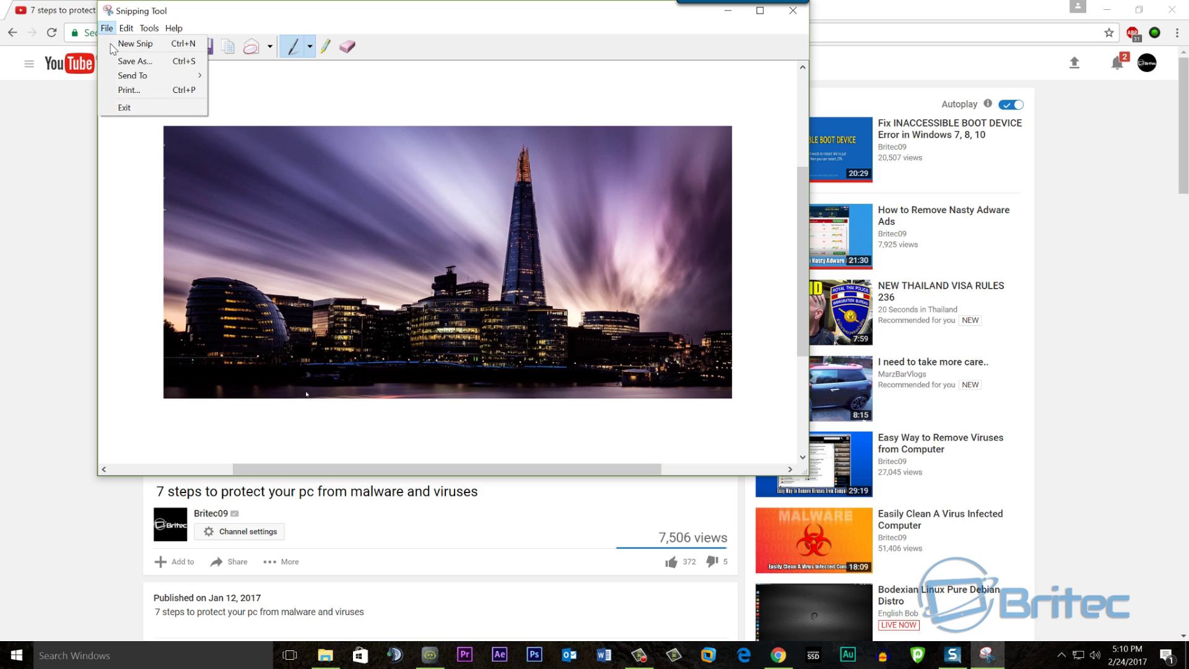
{"action": "left_click", "coordinate": [148, 64]}
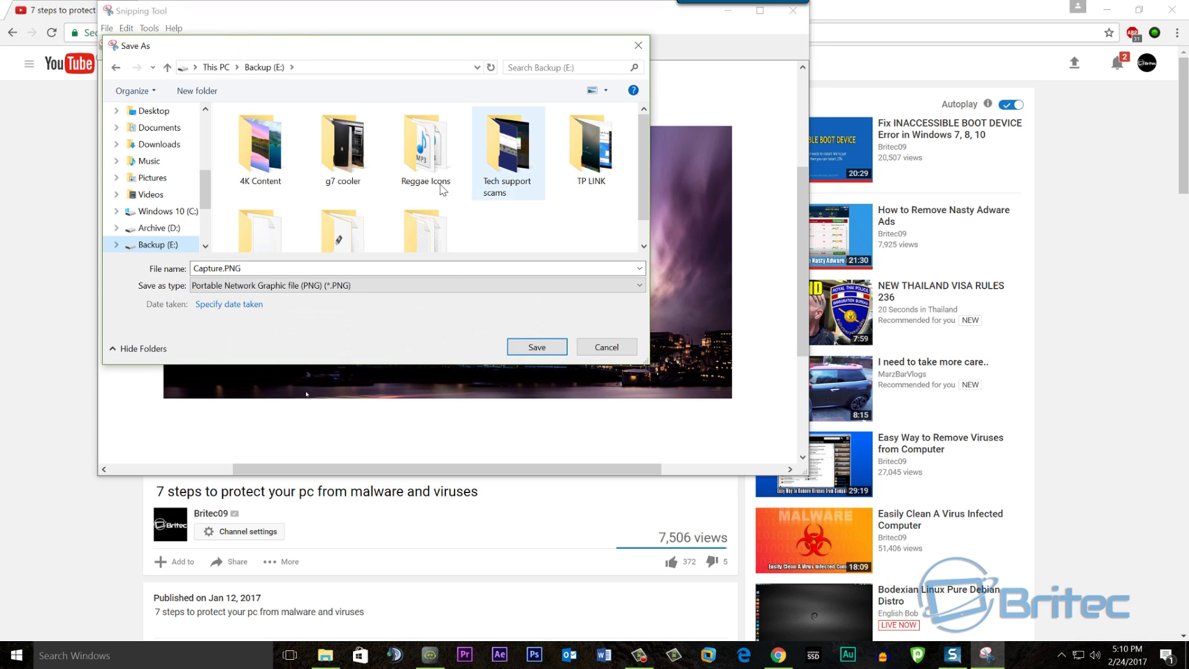
{"action": "left_click", "coordinate": [537, 347]}
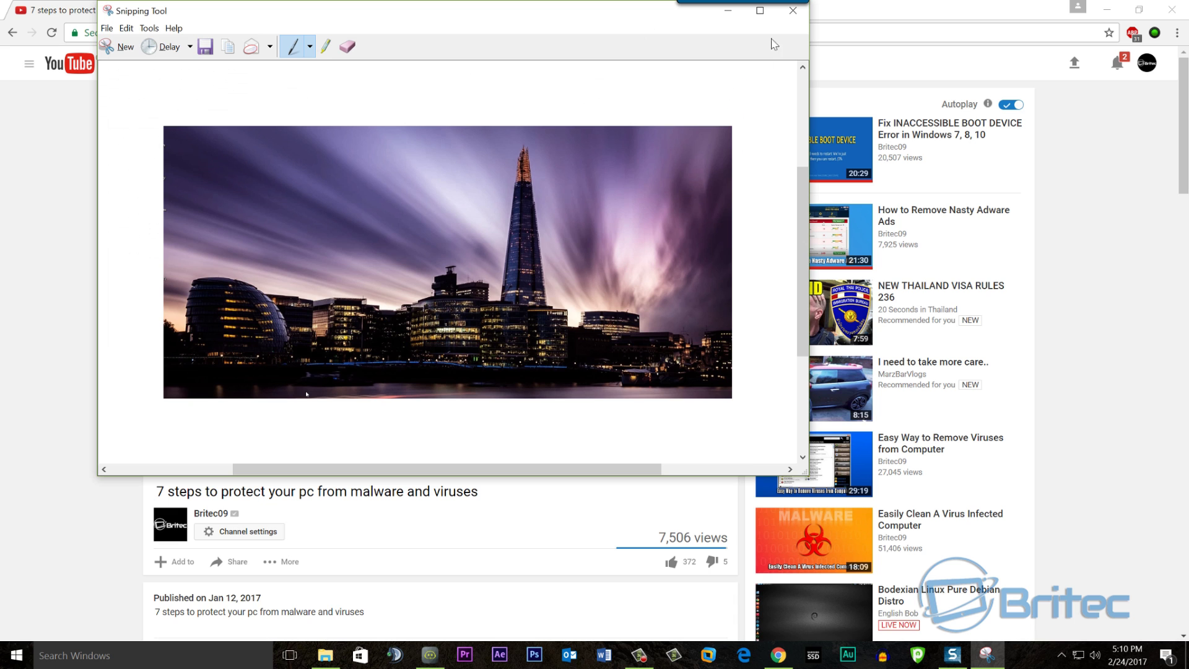
{"action": "left_click", "coordinate": [791, 23]}
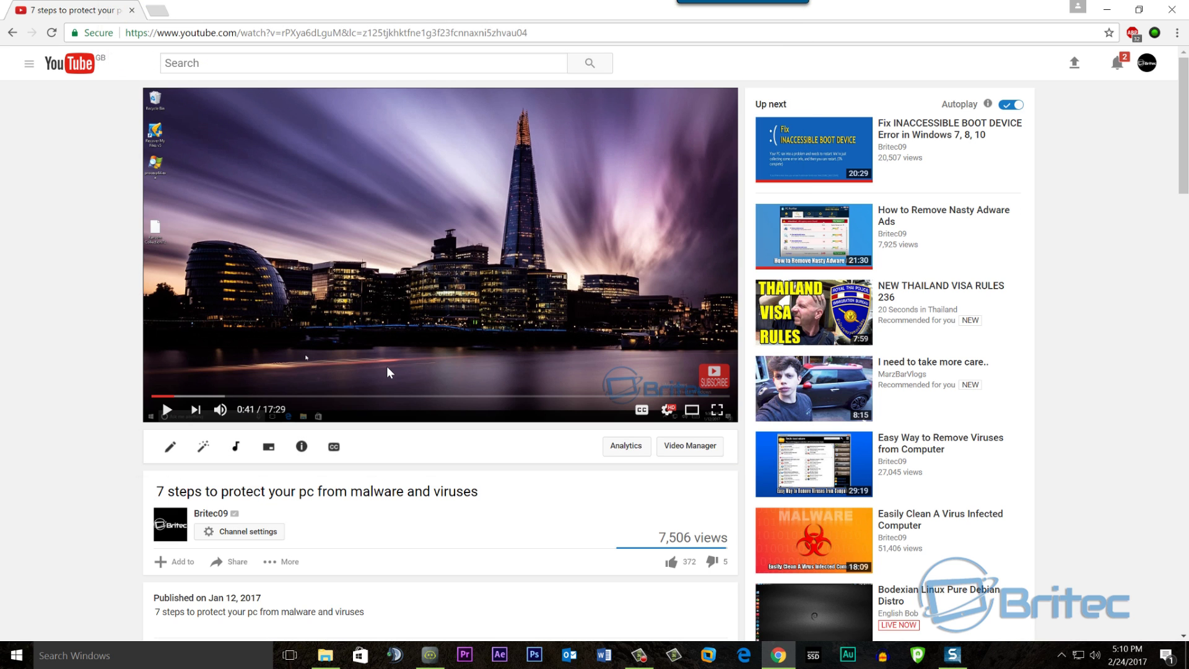
Step: Reopen Chrome, search 'google images' and go to the Google Images site
{"action": "left_click", "coordinate": [1166, 11]}
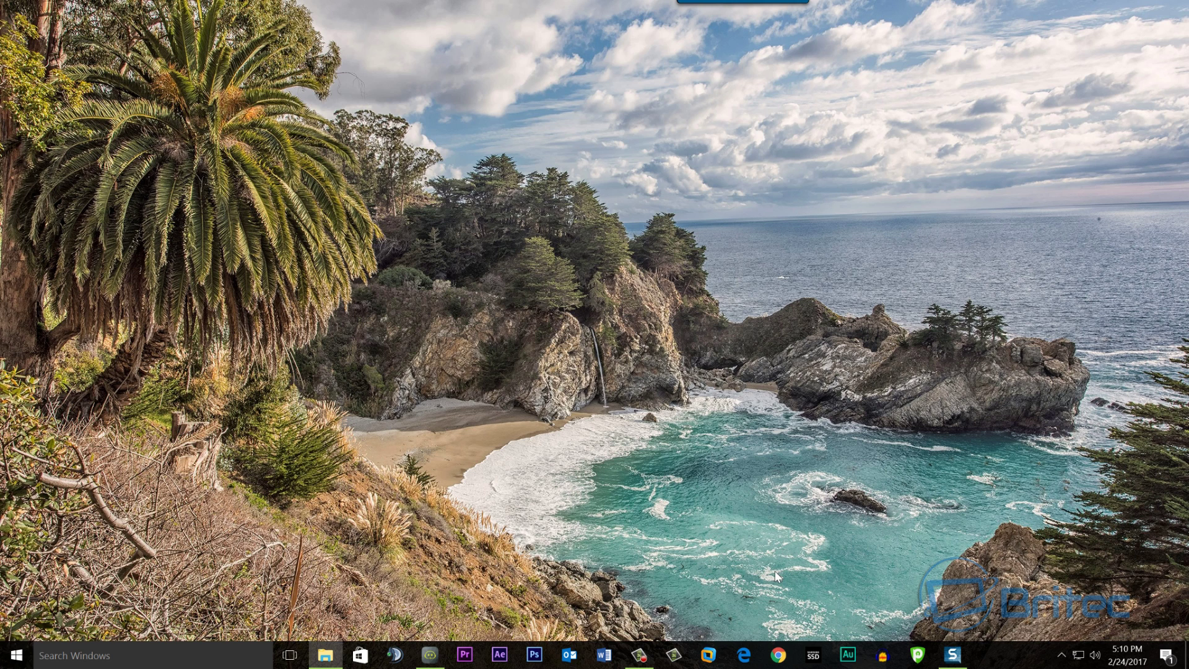
{"action": "left_click", "coordinate": [779, 654]}
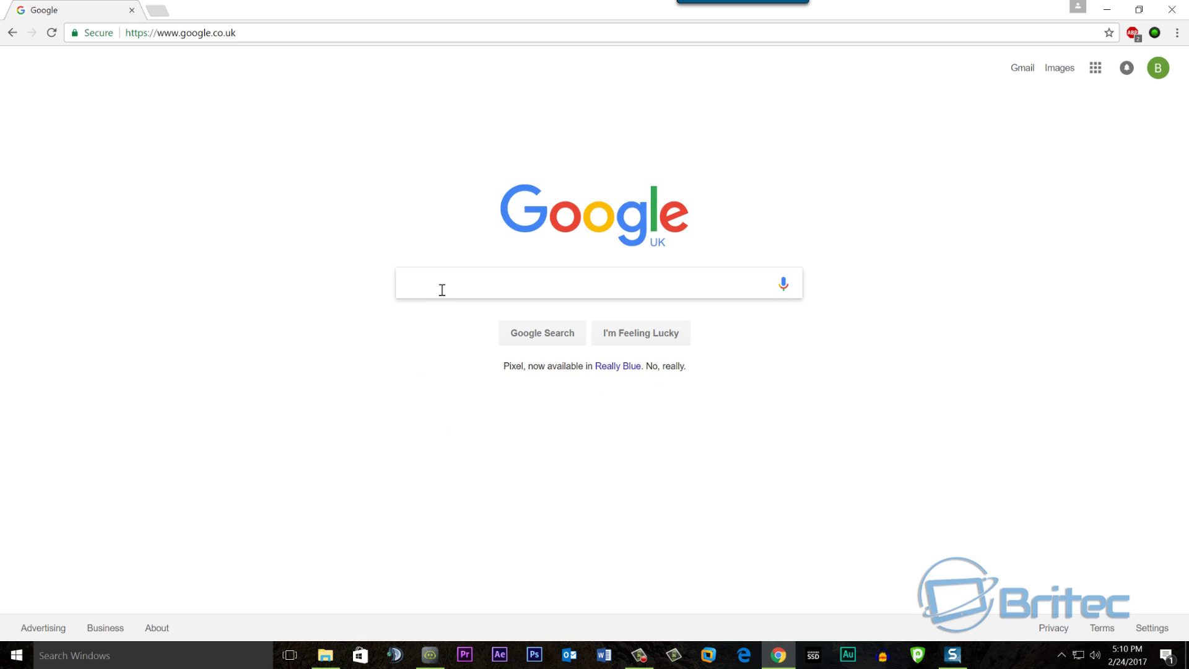
{"action": "type", "text": "go"}
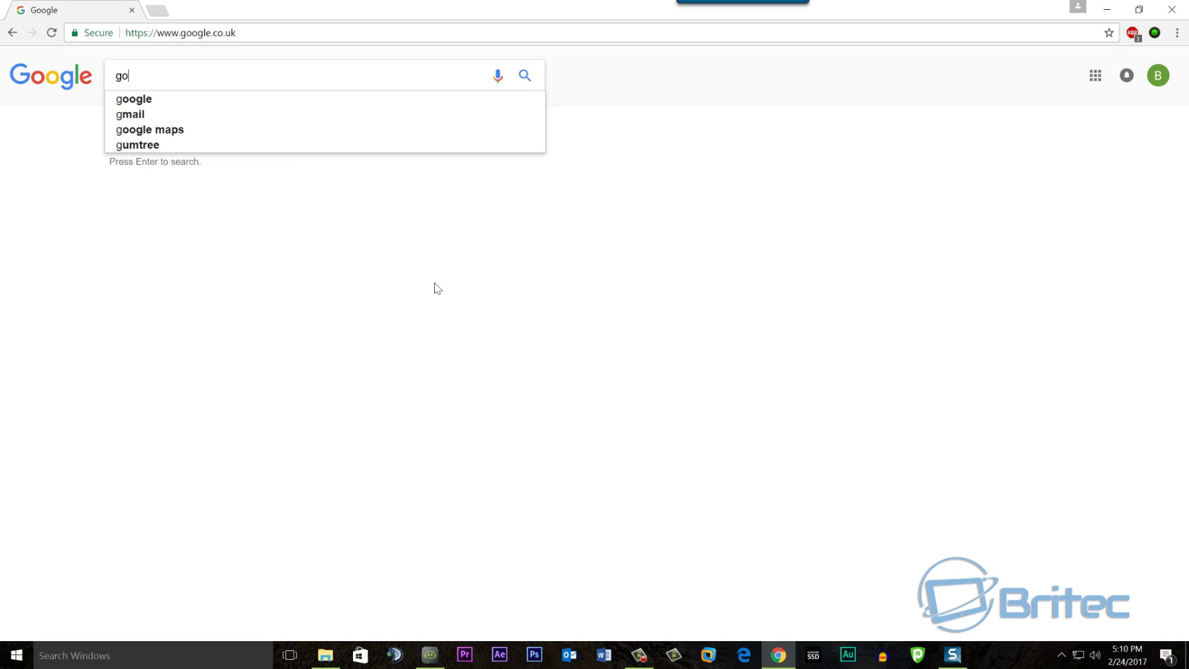
{"action": "type", "text": "ogle images"}
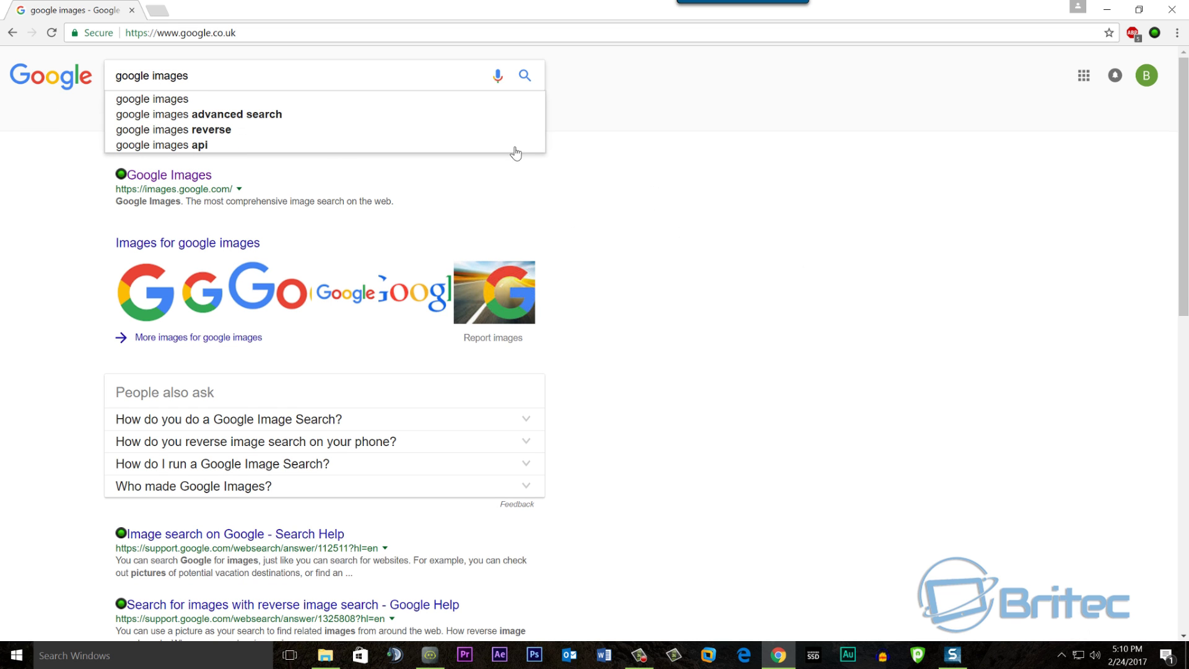
{"action": "left_click", "coordinate": [527, 78]}
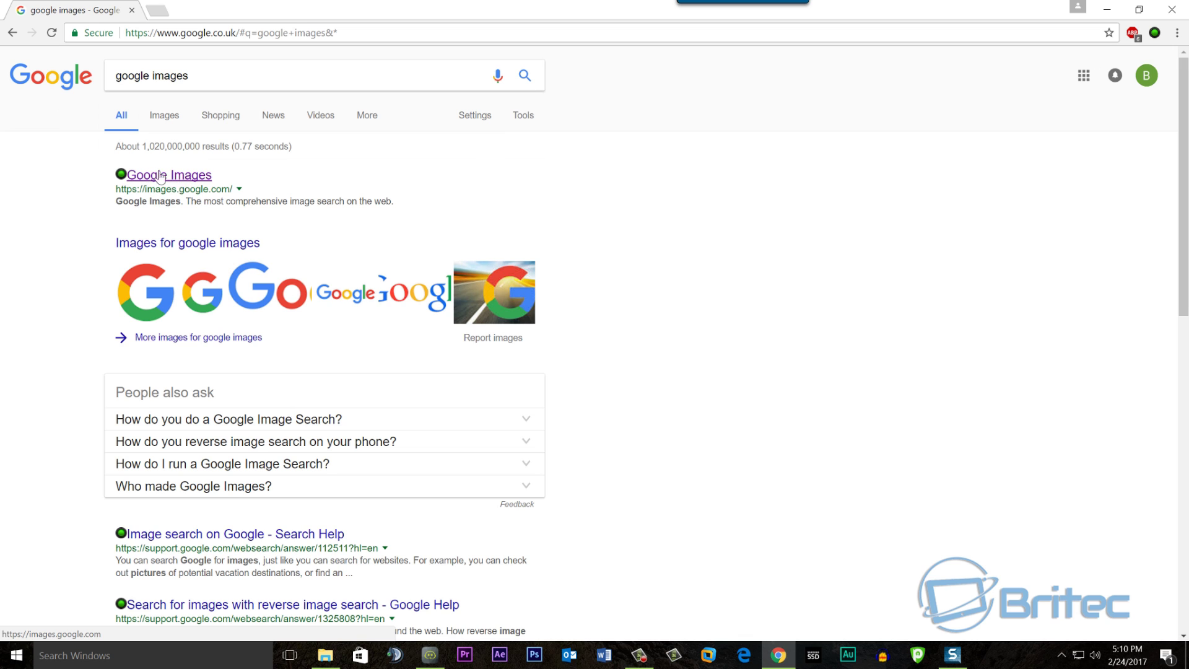
{"action": "left_click", "coordinate": [181, 180]}
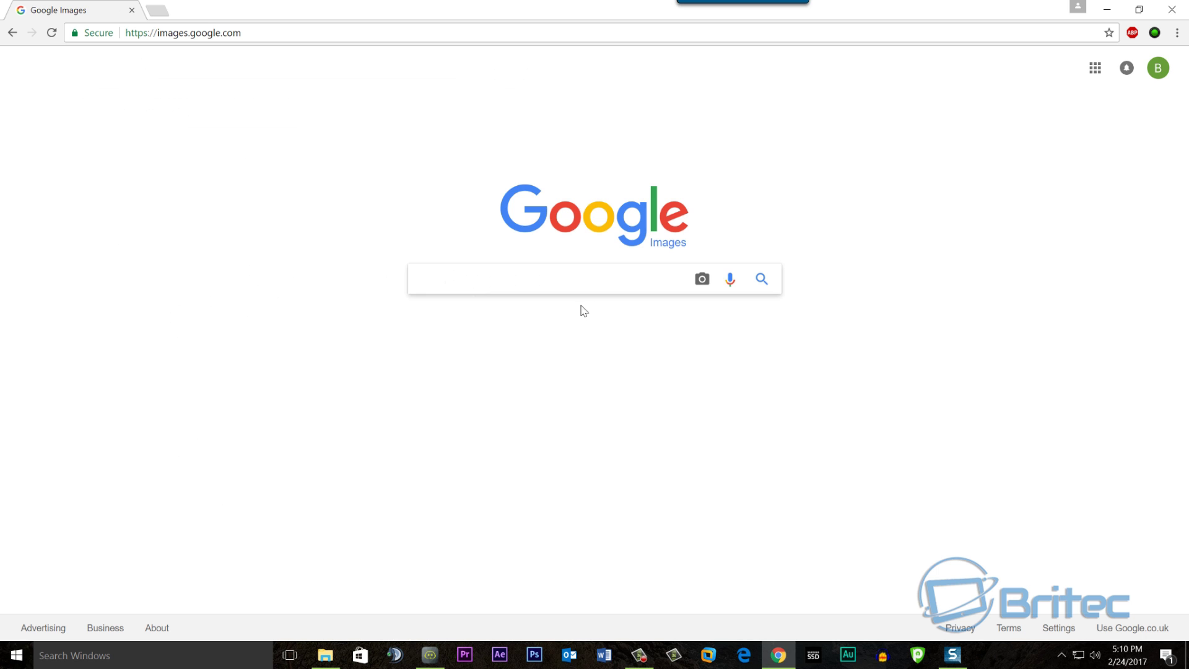
Step: Upload Capture.PNG through Google Images' search by image to run a reverse image search
{"action": "left_click", "coordinate": [704, 283]}
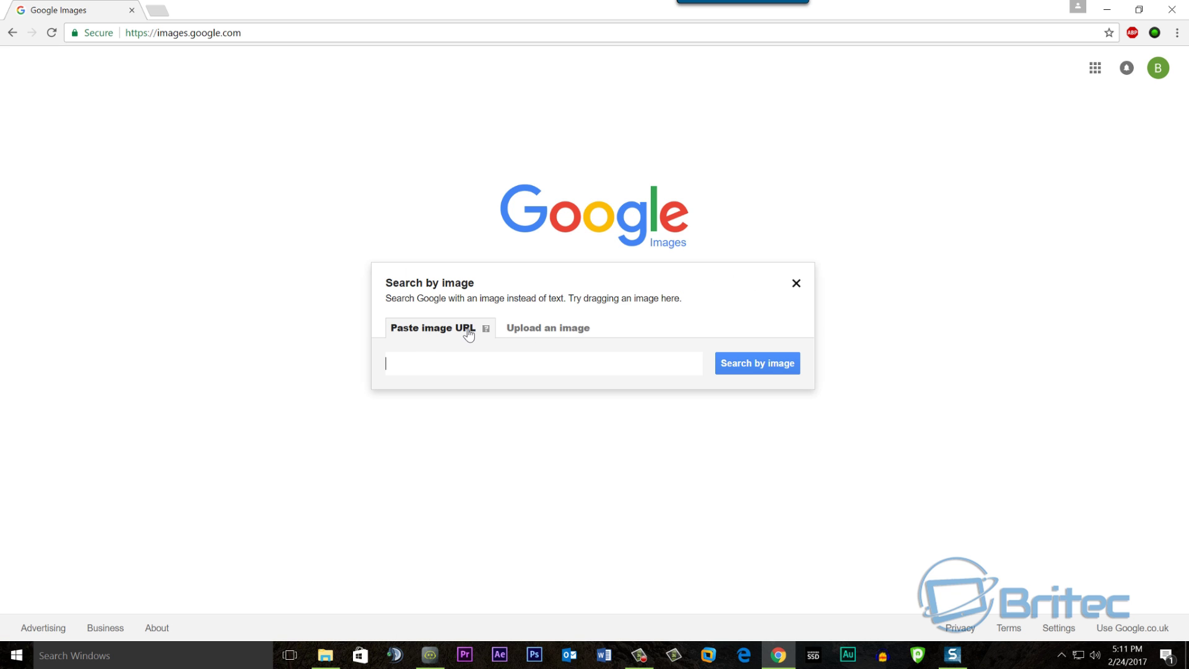
{"action": "left_click", "coordinate": [540, 333]}
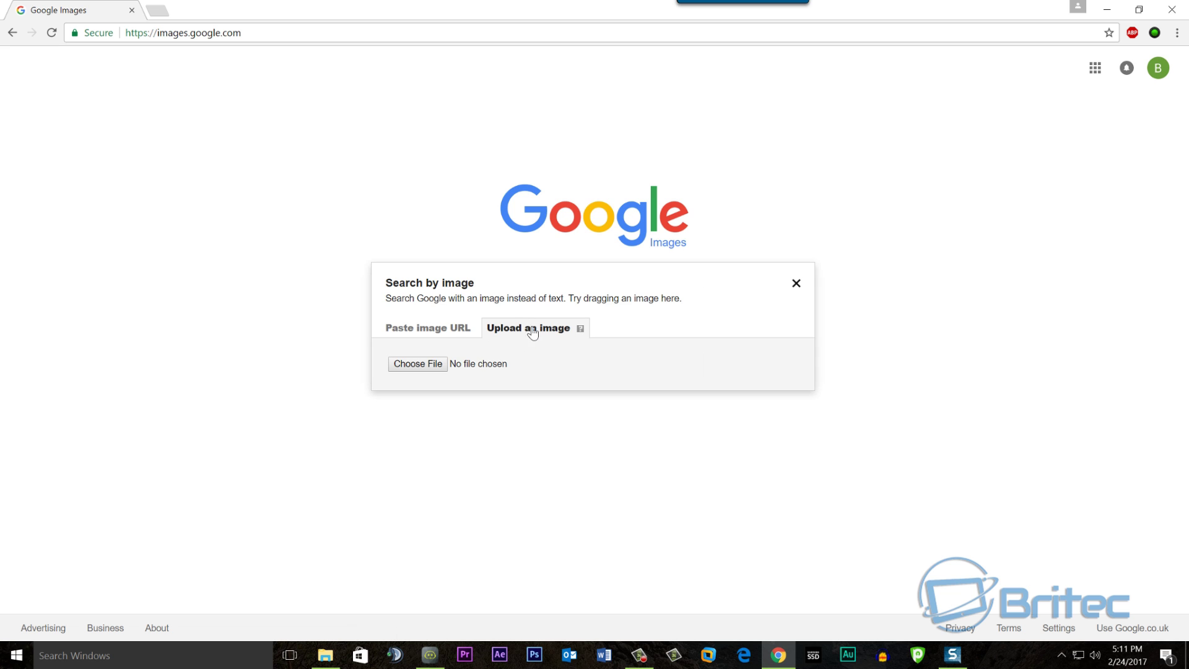
{"action": "left_click", "coordinate": [418, 364]}
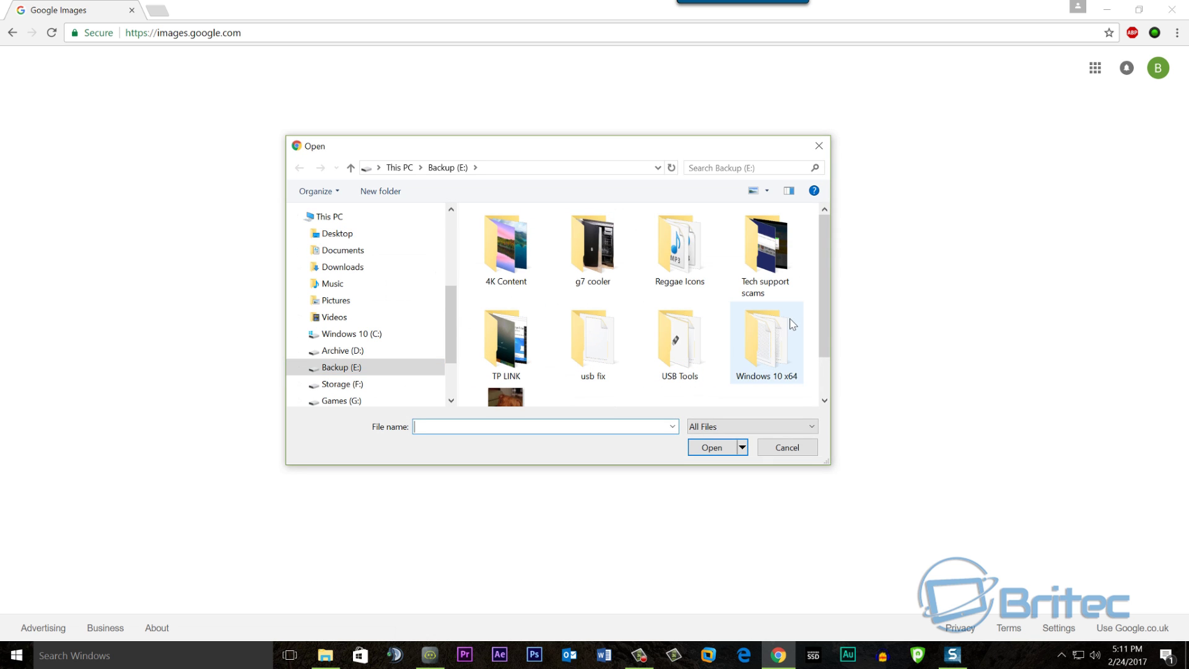
{"action": "scroll", "coordinate": [827, 321], "scroll_direction": "down", "scroll_amount": 1}
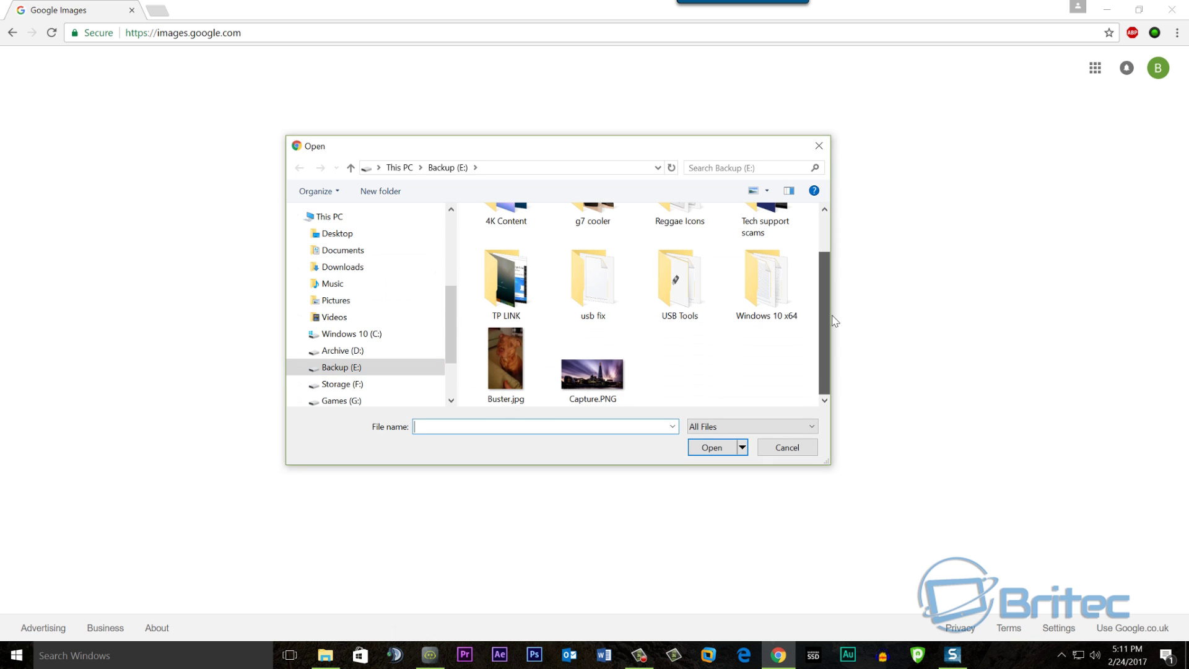
{"action": "left_click", "coordinate": [599, 380]}
{"action": "left_click", "coordinate": [708, 449]}
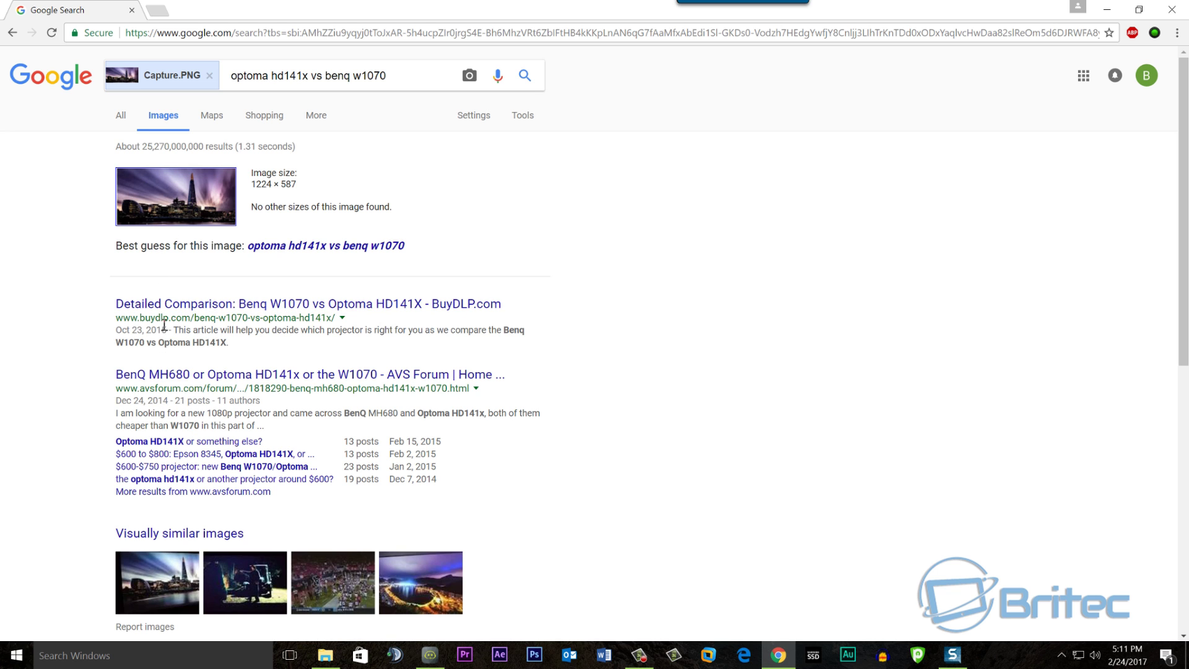
Step: Go to page 2 of the Capture.PNG results to reach the InterfaceLIFT wallpaper listing
{"action": "scroll", "coordinate": [162, 430], "scroll_direction": "down", "scroll_amount": 2}
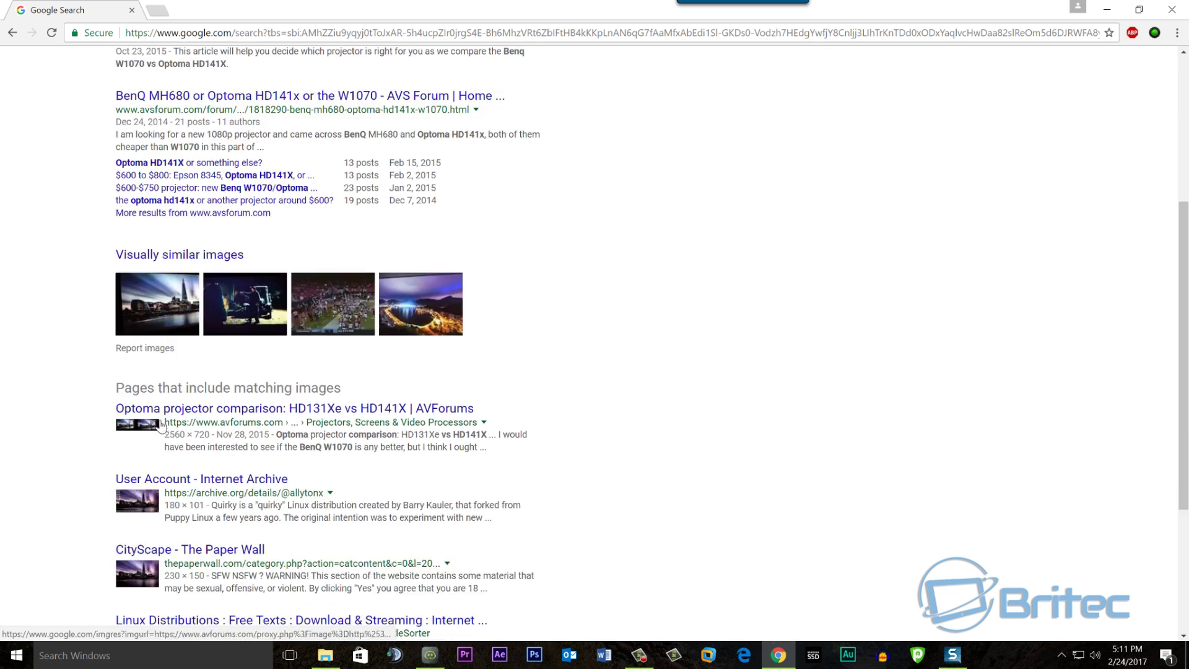
{"action": "scroll", "coordinate": [157, 423], "scroll_direction": "down", "scroll_amount": 3}
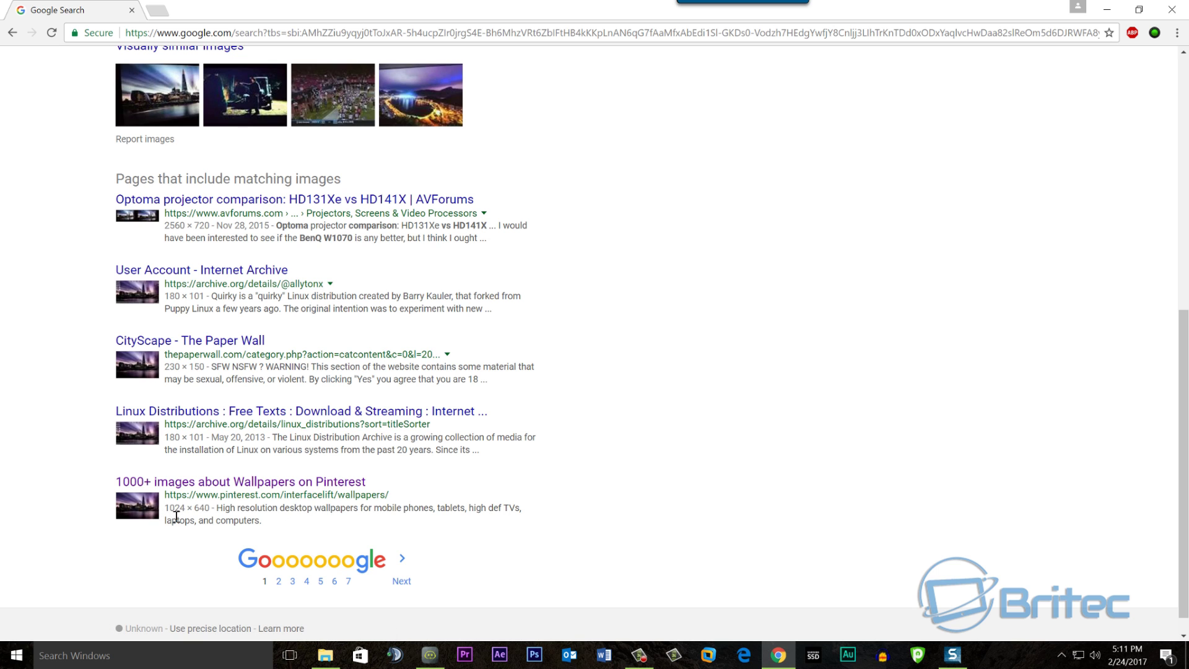
{"action": "left_click", "coordinate": [404, 582]}
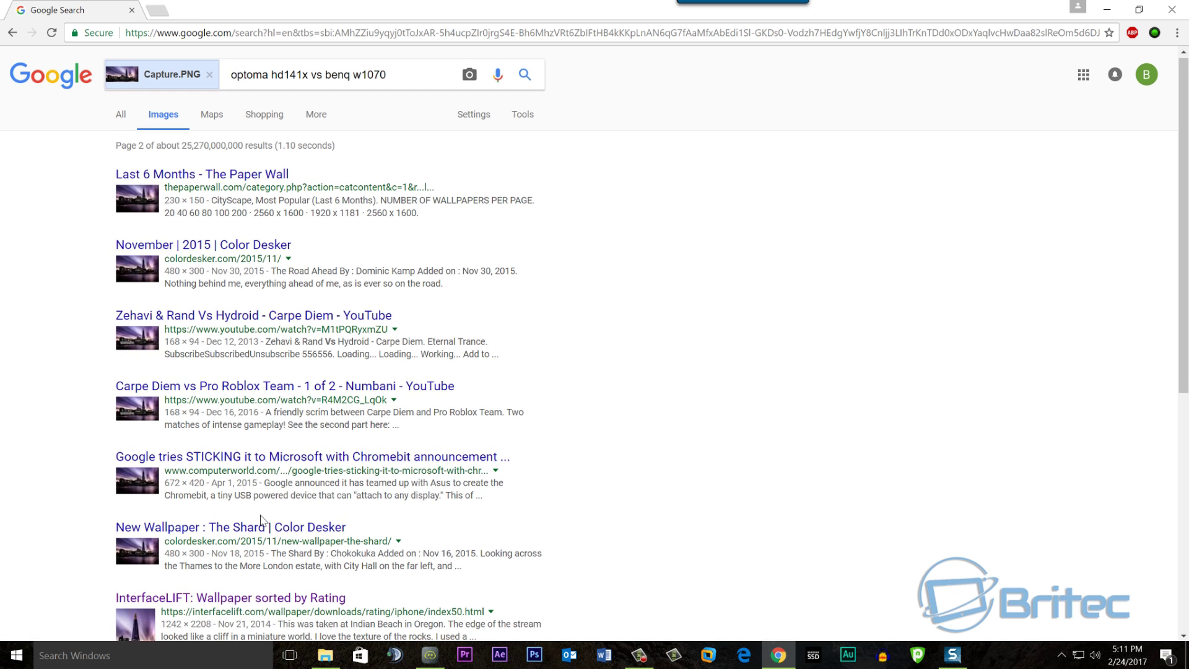
{"action": "scroll", "coordinate": [261, 519], "scroll_direction": "down", "scroll_amount": 2}
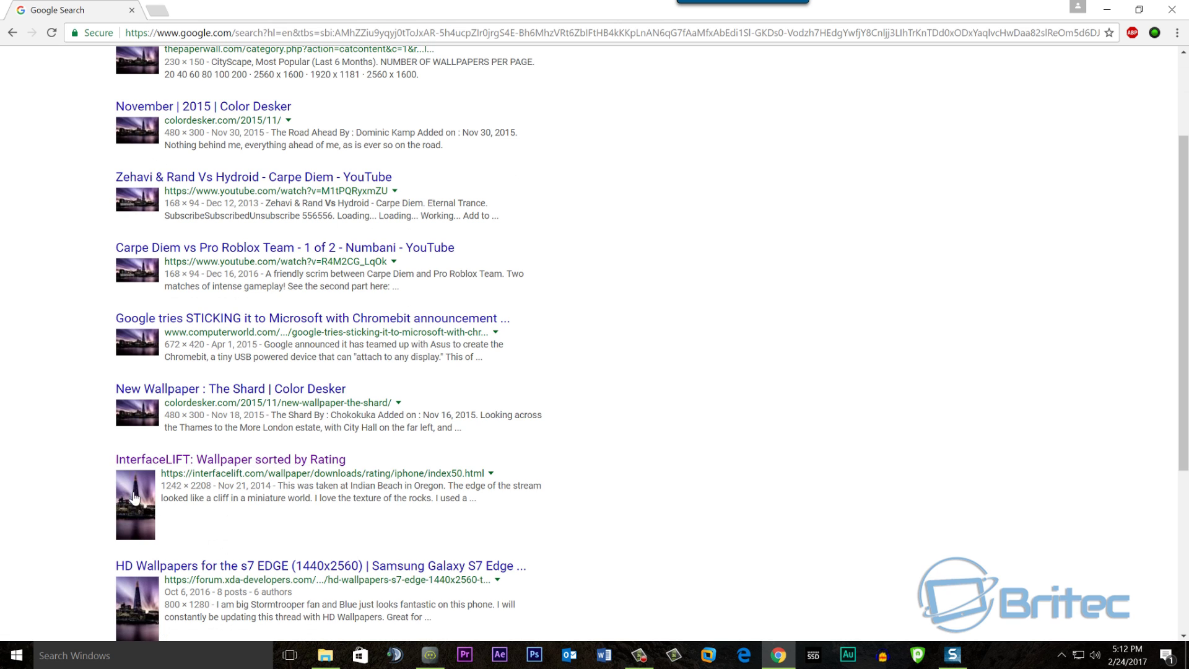
Step: Open the InterfaceLIFT result and set The Shard's resolution to Widescreen 16:9 2560x1440
{"action": "left_click", "coordinate": [250, 464]}
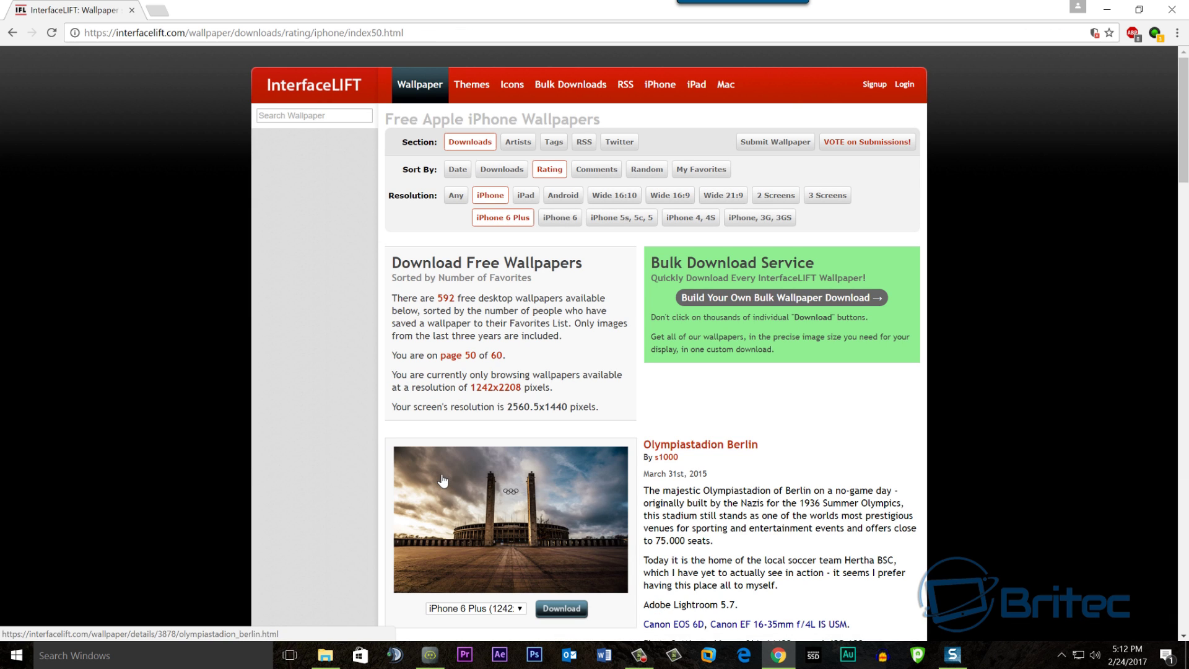
{"action": "scroll", "coordinate": [549, 358], "scroll_direction": "down", "scroll_amount": 15}
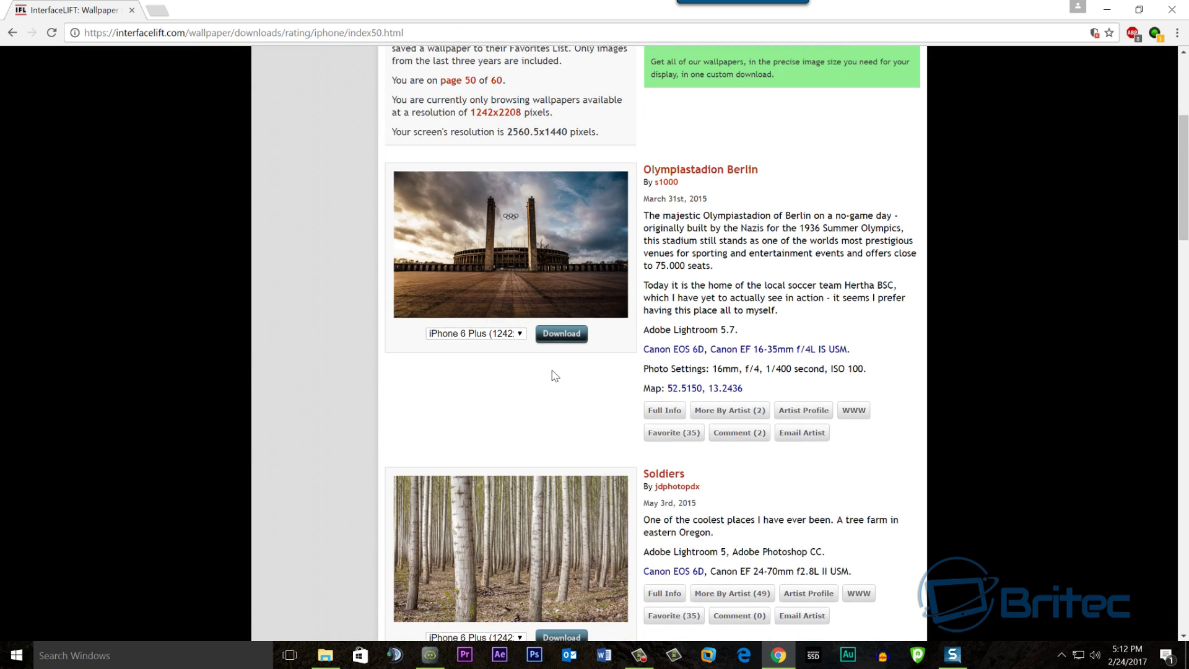
{"action": "scroll", "coordinate": [560, 379], "scroll_direction": "down", "scroll_amount": 2}
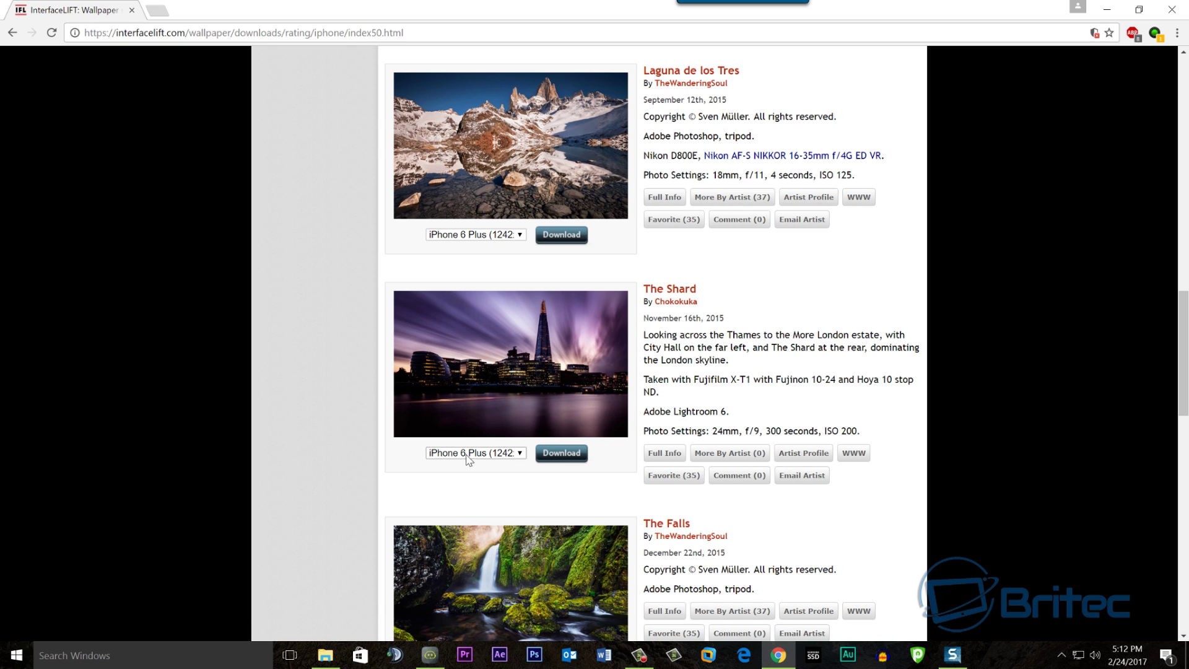
{"action": "left_click", "coordinate": [520, 453]}
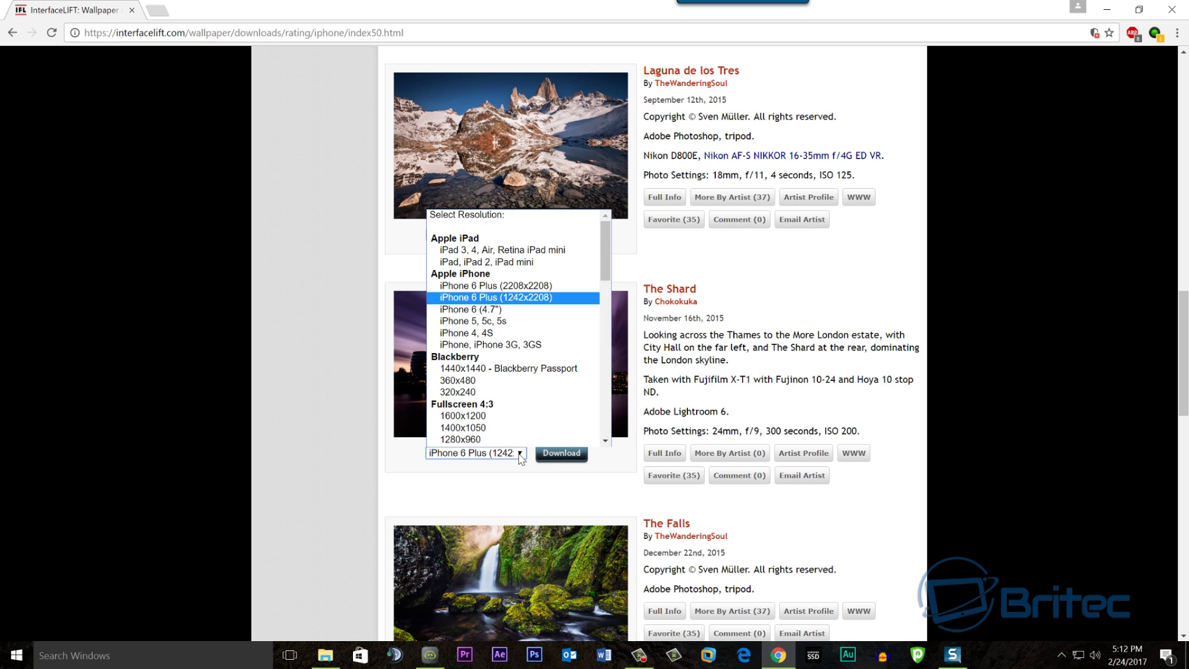
{"action": "left_click_drag", "start_coordinate": [605, 258], "coordinate": [599, 372]}
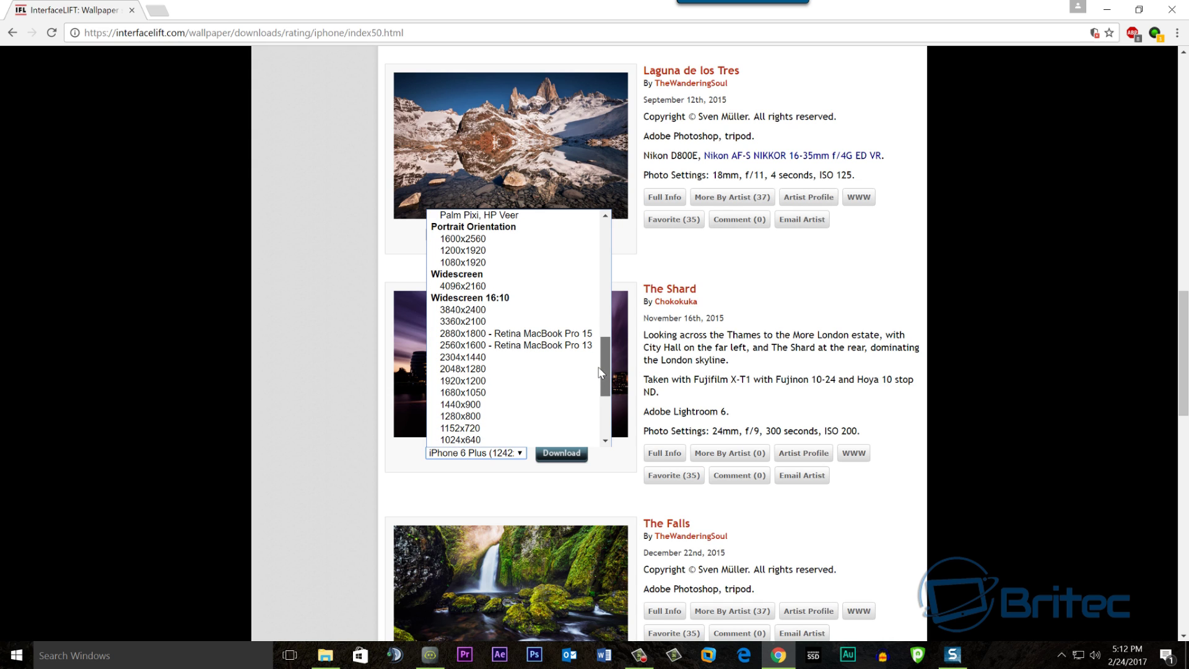
{"action": "left_click_drag", "start_coordinate": [600, 371], "coordinate": [597, 406]}
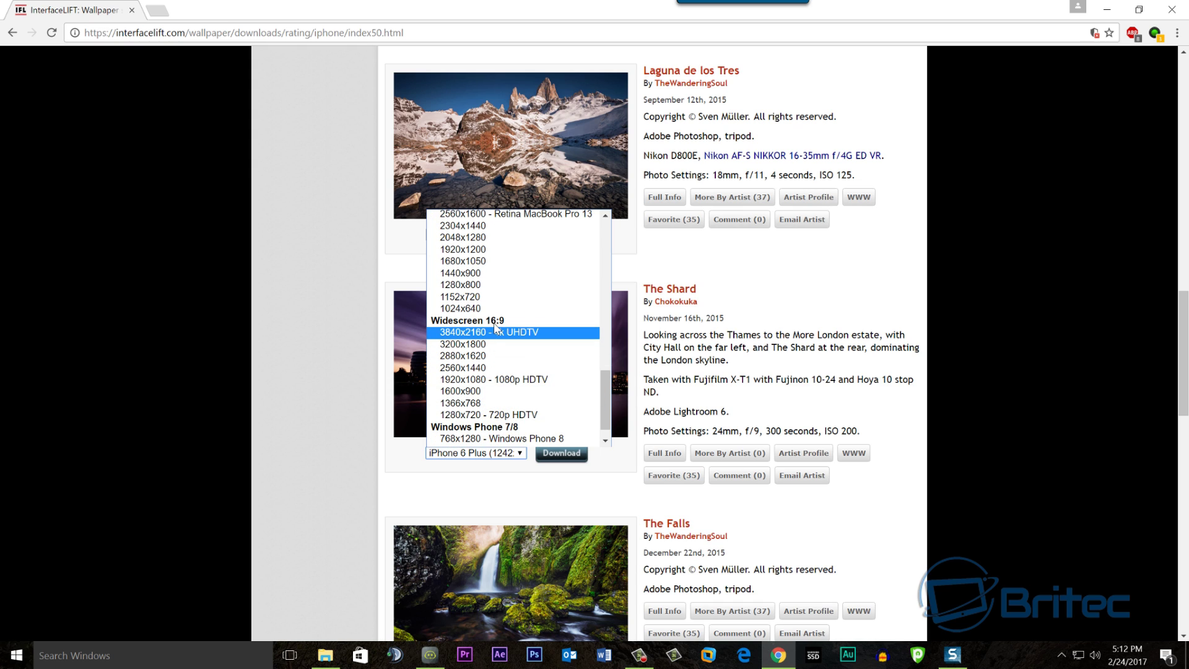
{"action": "left_click", "coordinate": [463, 369]}
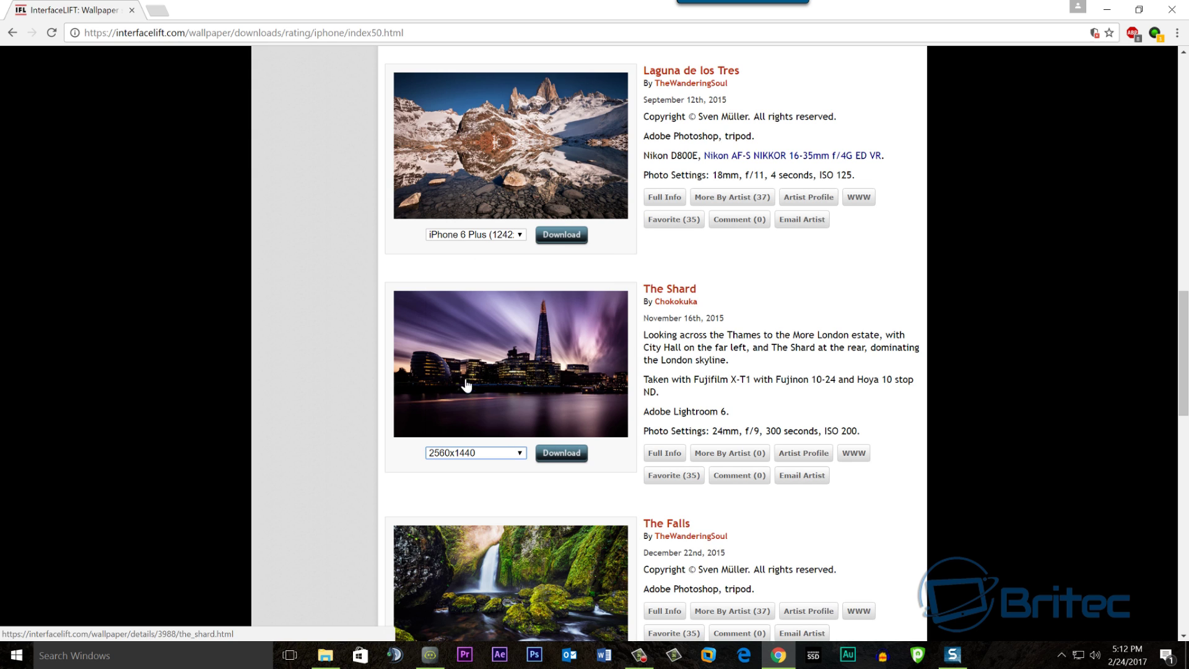
Step: Download The Shard wallpaper at 2560x1440
{"action": "left_click", "coordinate": [570, 458]}
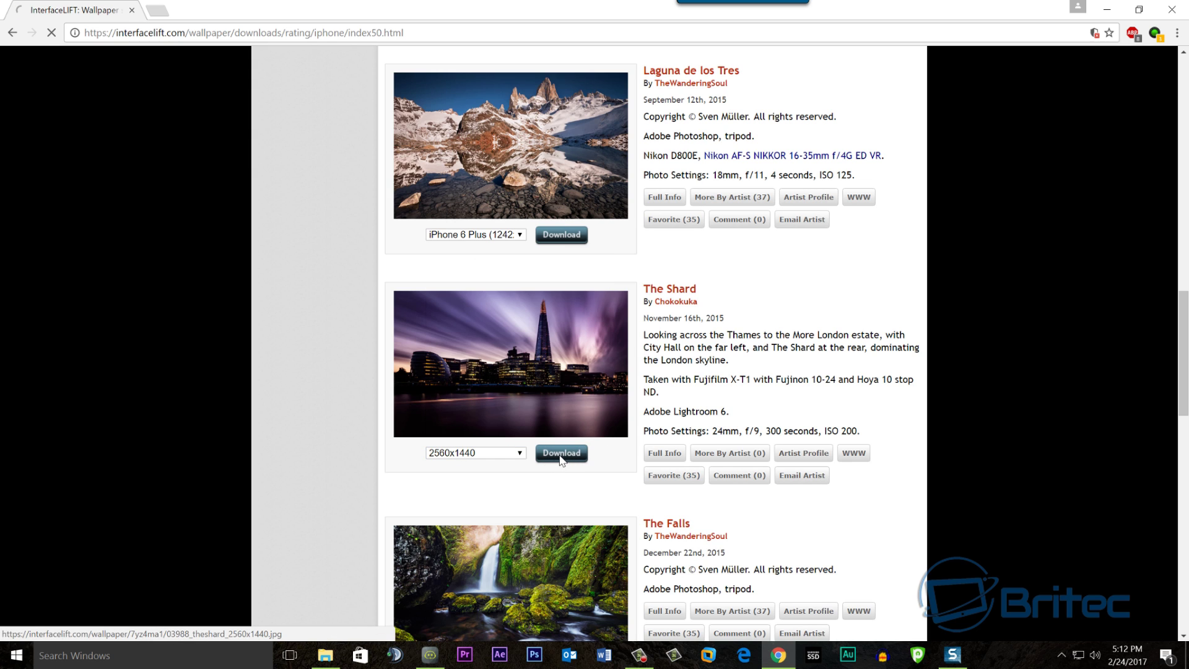